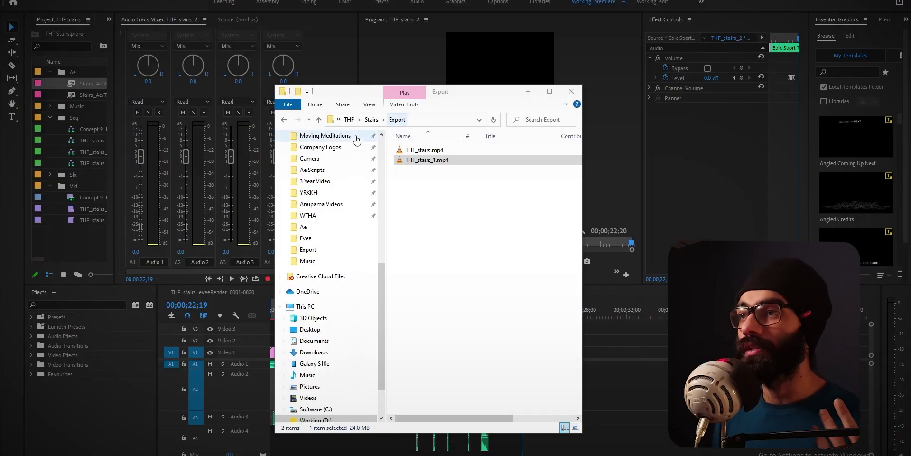
Minimize the Export folder window and bring Notion's 'In The Khud' page forward.
{"action": "left_click", "coordinate": [529, 93]}
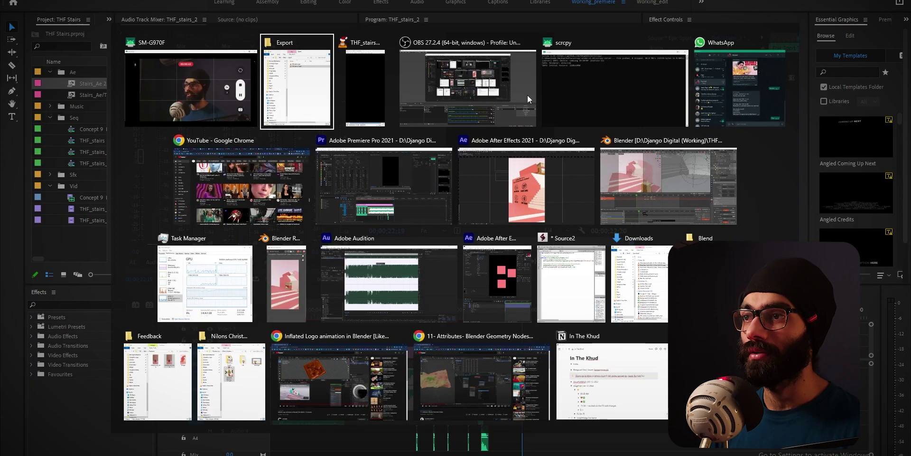
{"action": "left_click", "coordinate": [613, 380]}
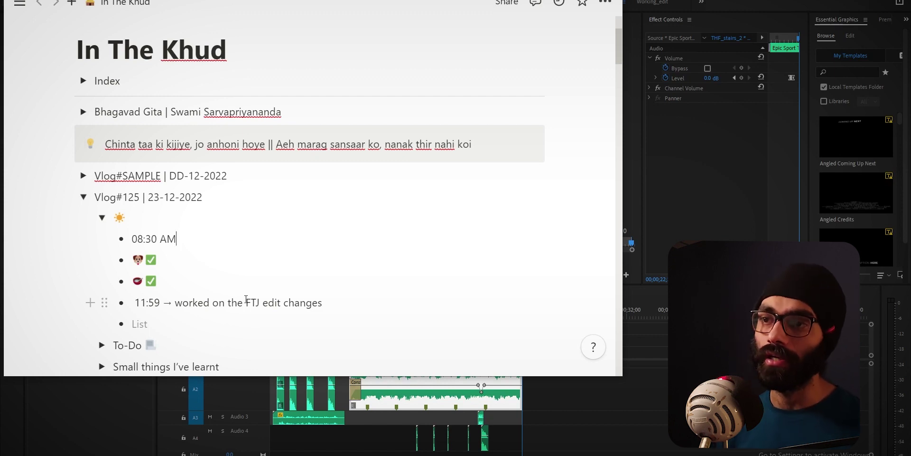
{"action": "scroll", "coordinate": [159, 295], "scroll_direction": "down", "scroll_amount": 1}
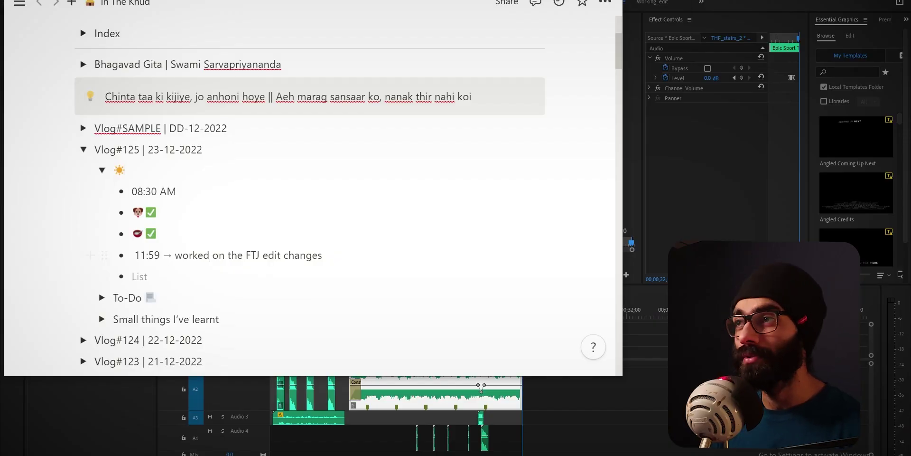
Leave the notes page and switch to the Blender stairs scene, orbiting the left view.
{"action": "key", "text": "alt+Tab"}
{"action": "left_click_drag", "start_coordinate": [349, 316], "coordinate": [274, 324]}
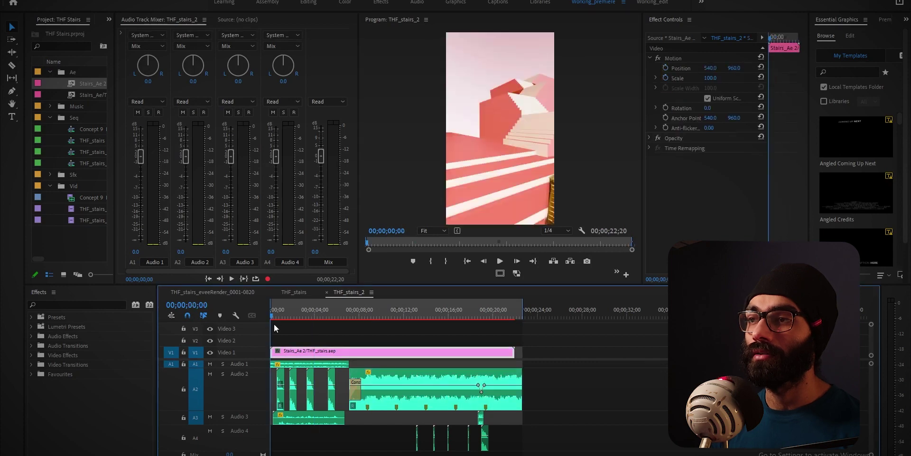
{"action": "key", "text": "alt+Tab"}
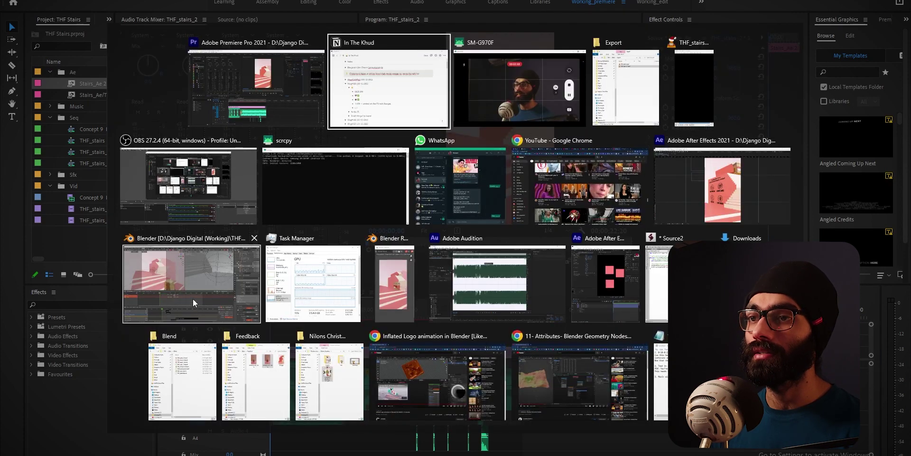
{"action": "left_click", "coordinate": [194, 298]}
{"action": "middle_click_drag", "start_coordinate": [283, 196], "coordinate": [369, 180]}
Select the bread object and advance its animation to frame 71 to inspect the bread box.
{"action": "left_click", "coordinate": [334, 223]}
{"action": "scroll", "coordinate": [369, 181], "scroll_direction": "down", "scroll_amount": 1}
{"action": "scroll", "coordinate": [331, 166], "scroll_direction": "down", "scroll_amount": 1}
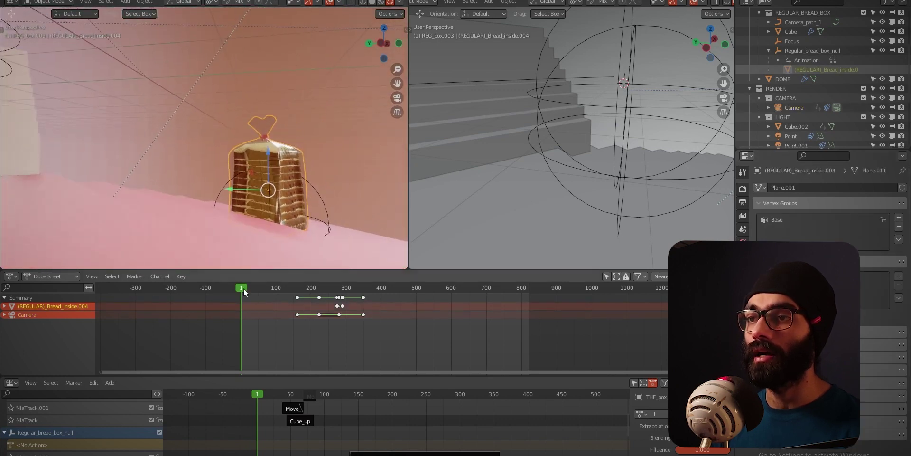
{"action": "left_click_drag", "start_coordinate": [247, 291], "coordinate": [266, 292]}
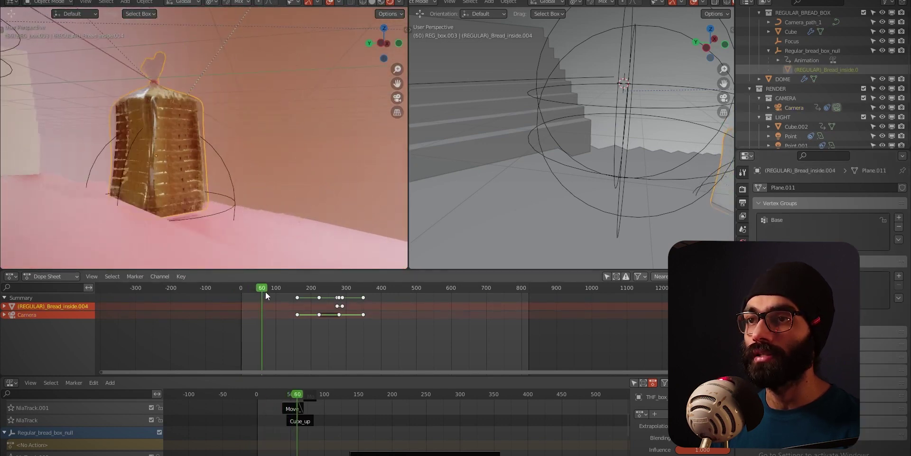
{"action": "middle_click_drag", "start_coordinate": [189, 159], "coordinate": [275, 136]}
{"action": "scroll", "coordinate": [202, 166], "scroll_direction": "up", "scroll_amount": 3}
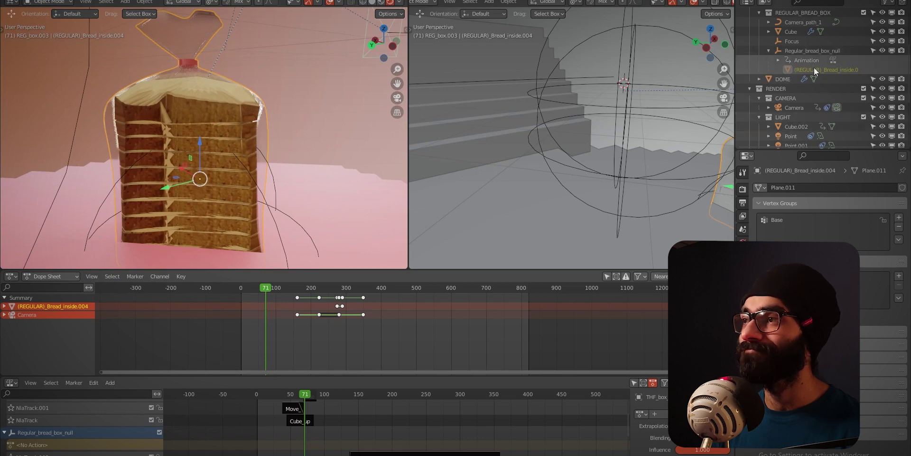
{"action": "scroll", "coordinate": [814, 72], "scroll_direction": "up", "scroll_amount": 5}
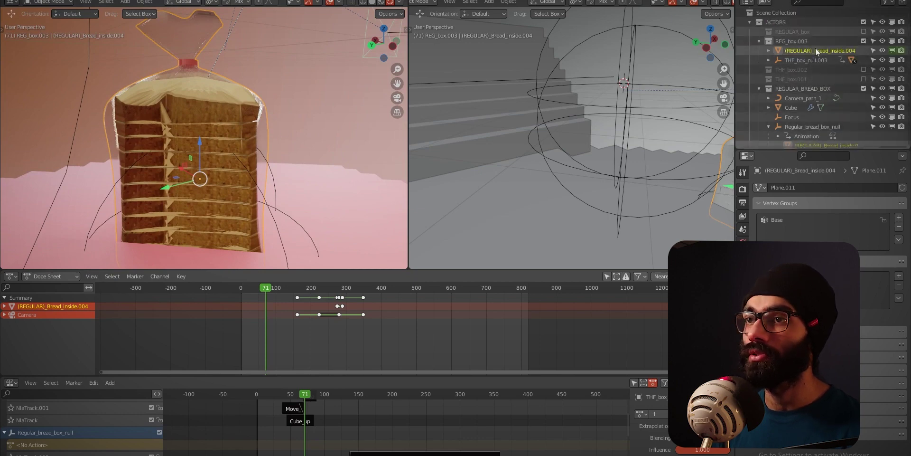
{"action": "left_click", "coordinate": [864, 32]}
Select Bread_inside.001, frame it in view, and show its Cloth and Subdivision modifiers.
{"action": "left_click", "coordinate": [807, 51]}
{"action": "key", "text": "grave"}
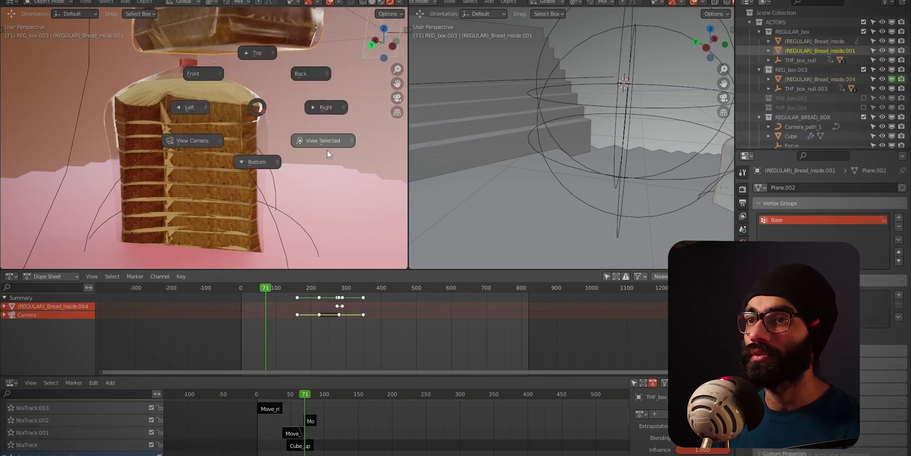
{"action": "left_click", "coordinate": [327, 151]}
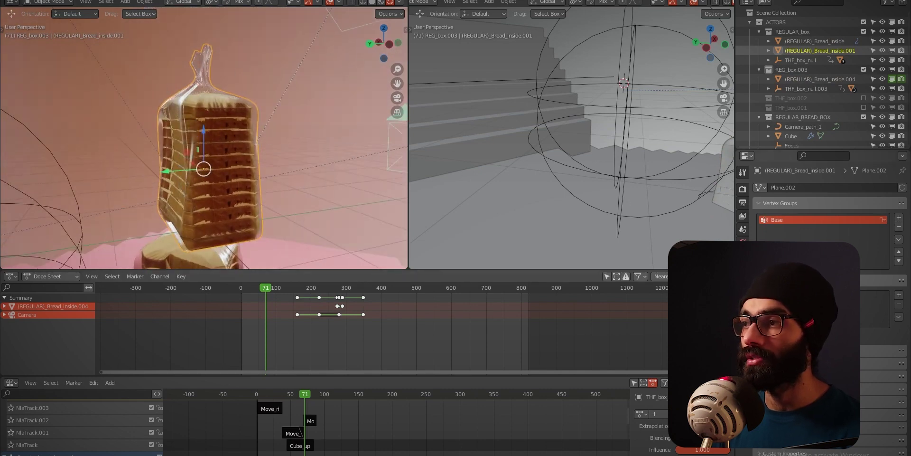
{"action": "left_click", "coordinate": [743, 282]}
{"action": "left_click", "coordinate": [759, 204]}
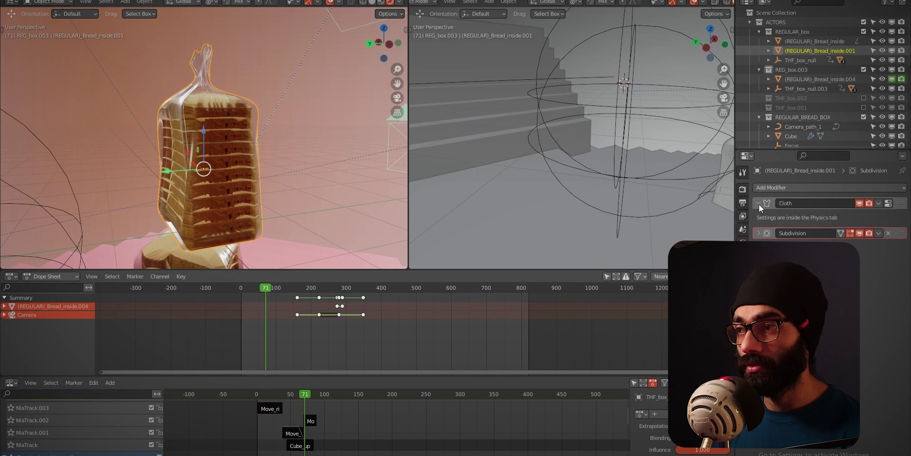
{"action": "left_click", "coordinate": [760, 204]}
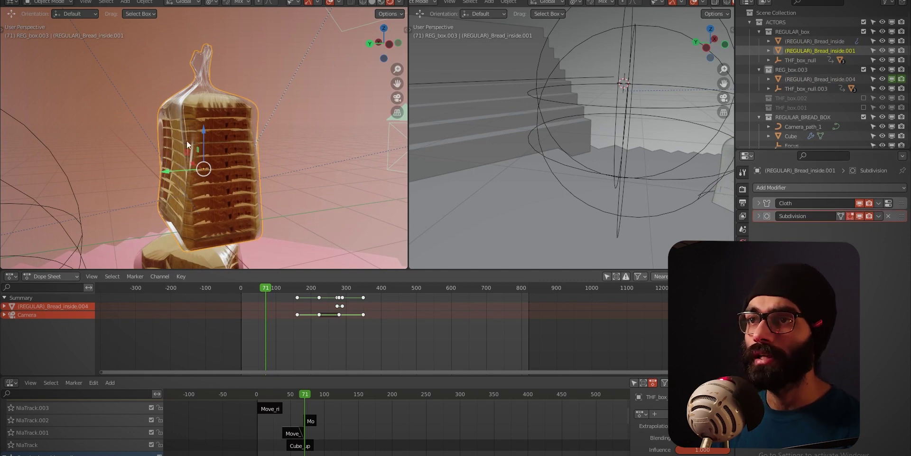
{"action": "middle_click_drag", "start_coordinate": [186, 140], "coordinate": [488, 264]}
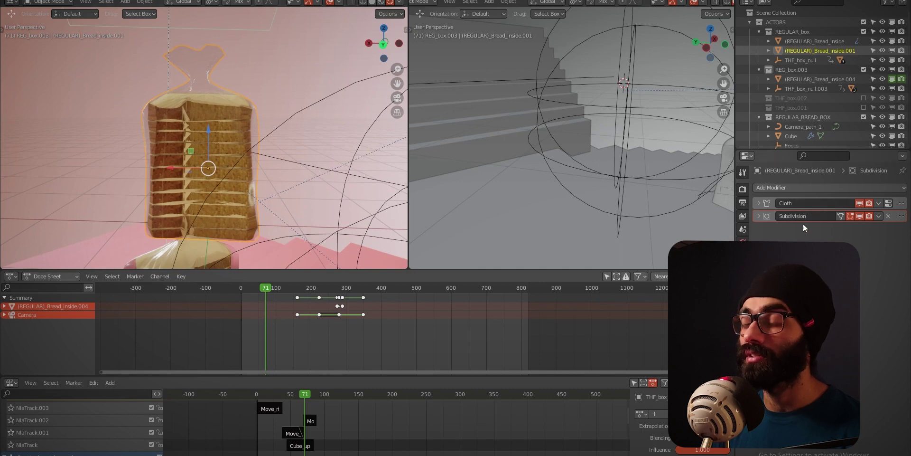
Cycle the bag through Particle Edit and Edit Mode, ending in Object Mode to see the cloth.
{"action": "middle_click_drag", "start_coordinate": [220, 140], "coordinate": [193, 173]}
{"action": "key", "text": "ctrl+Tab"}
{"action": "left_click", "coordinate": [209, 157]}
{"action": "key", "text": "ctrl+Tab"}
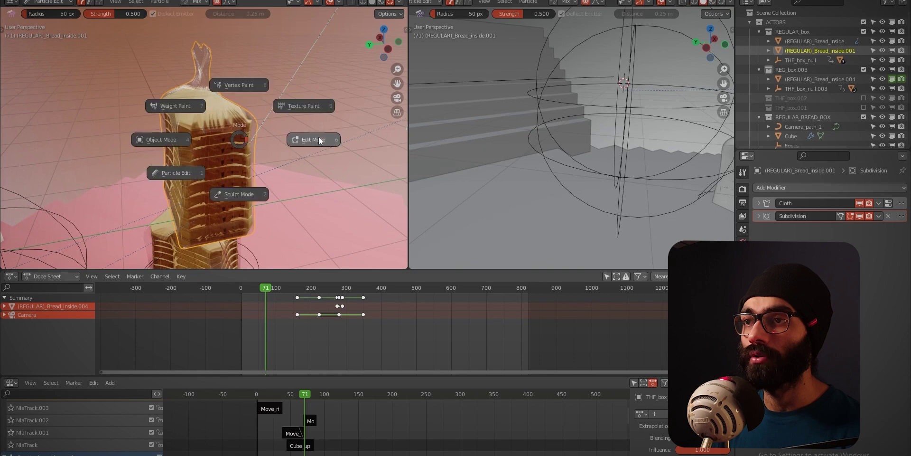
{"action": "left_click", "coordinate": [314, 141]}
{"action": "scroll", "coordinate": [214, 163], "scroll_direction": "up", "scroll_amount": 3}
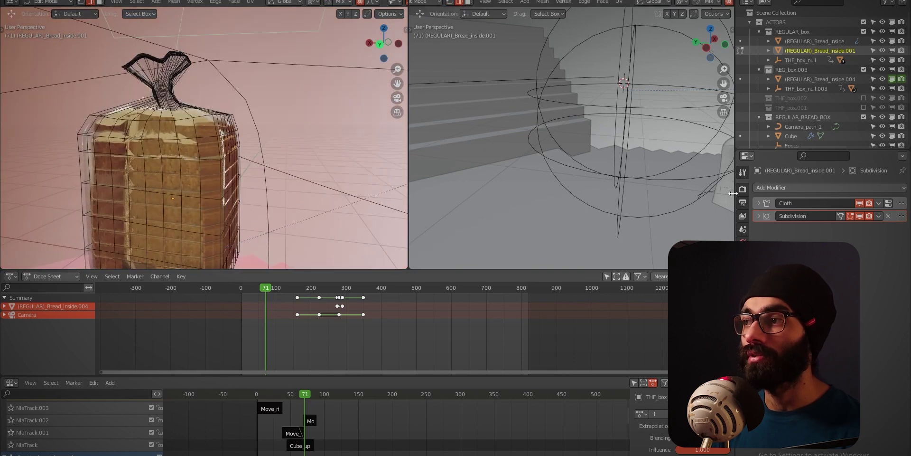
{"action": "key", "text": "ctrl+Tab"}
{"action": "left_click", "coordinate": [123, 186]}
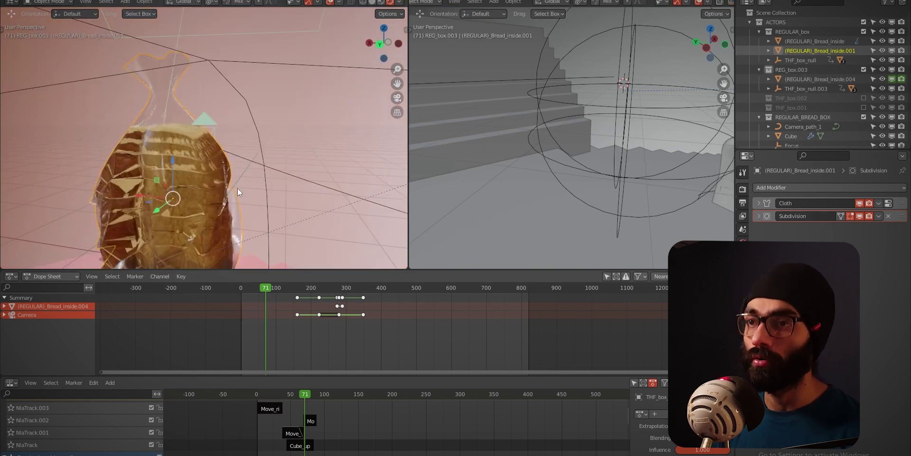
{"action": "middle_click_drag", "start_coordinate": [237, 188], "coordinate": [201, 193]}
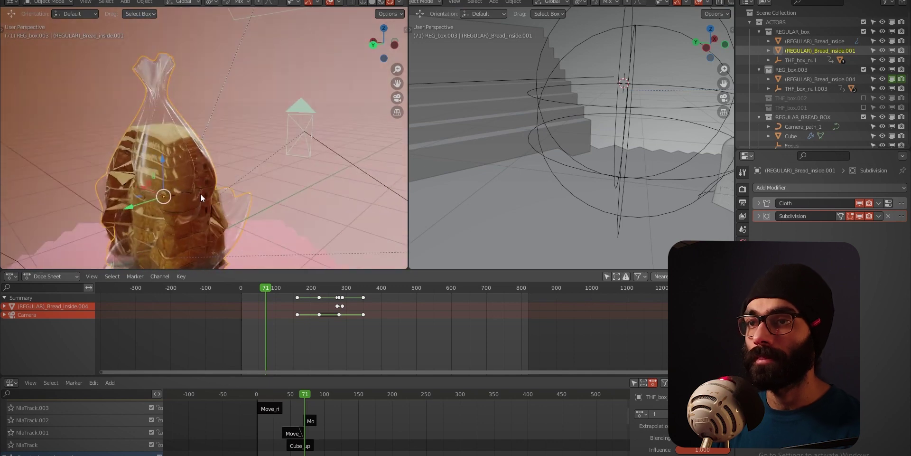
Play the animation from frame 1 and stop it at frame 12.
{"action": "key", "text": "shift+Left"}
{"action": "key", "text": "space"}
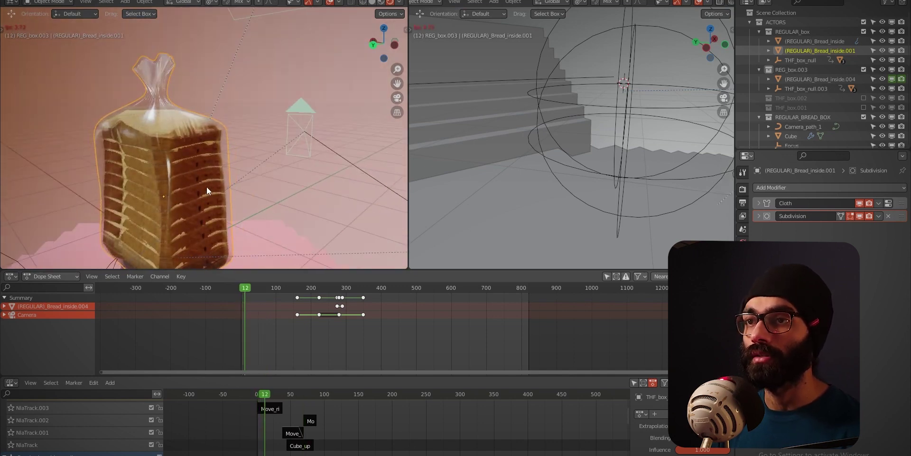
{"action": "key", "text": "space"}
{"action": "middle_click_drag", "start_coordinate": [207, 187], "coordinate": [138, 184]}
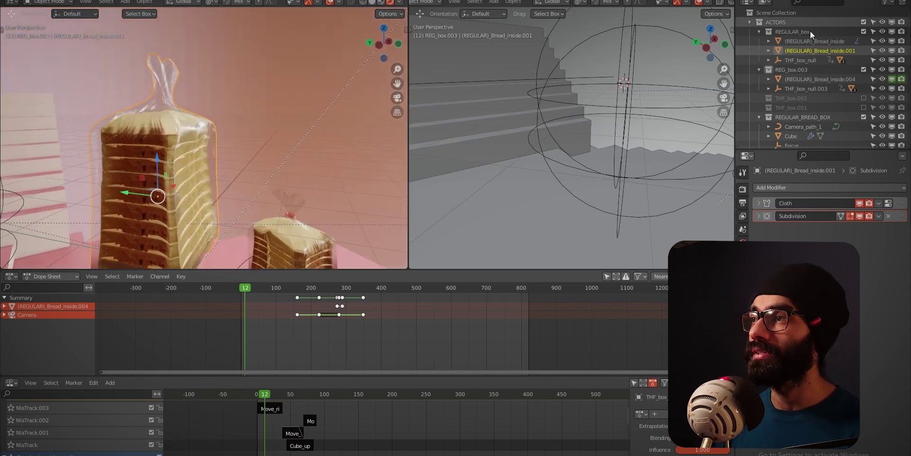
Exclude REGULAR_box, collapse REG_box.003, select the remaining loaf and view the stairs and camera rig.
{"action": "left_click", "coordinate": [863, 32]}
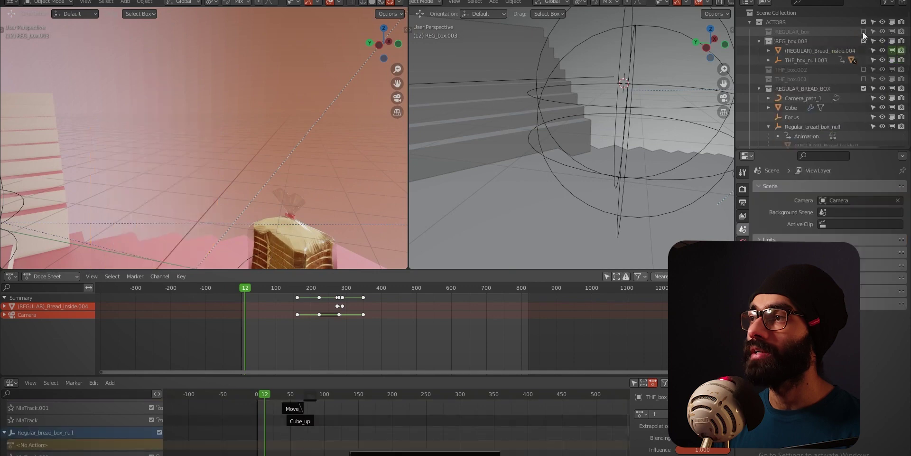
{"action": "left_click", "coordinate": [759, 40]}
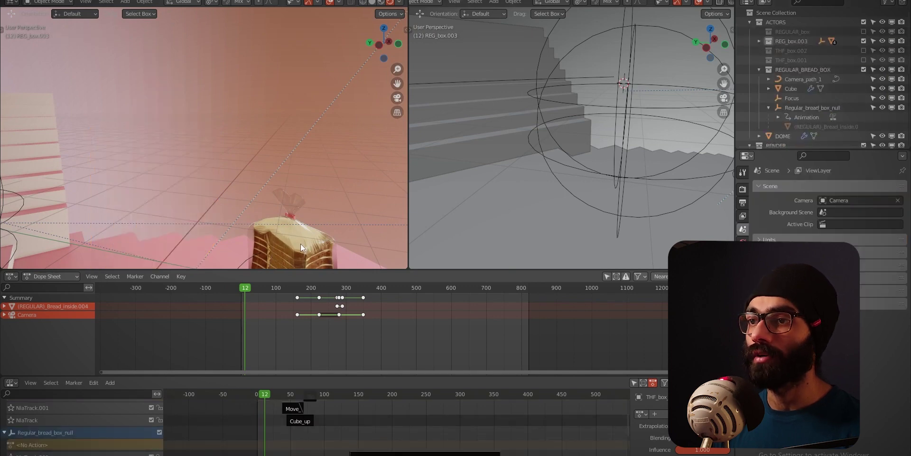
{"action": "left_click", "coordinate": [305, 248]}
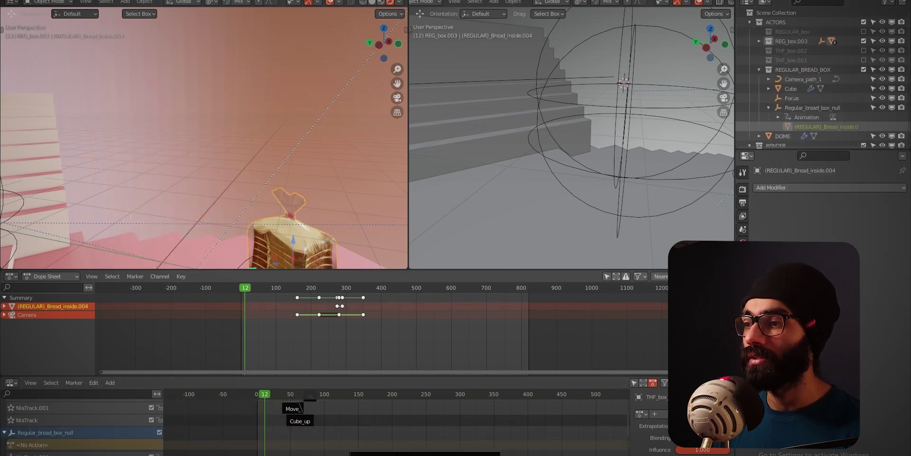
{"action": "middle_click_drag", "start_coordinate": [239, 211], "coordinate": [300, 173]}
{"action": "middle_click_drag", "start_coordinate": [298, 221], "coordinate": [297, 160]}
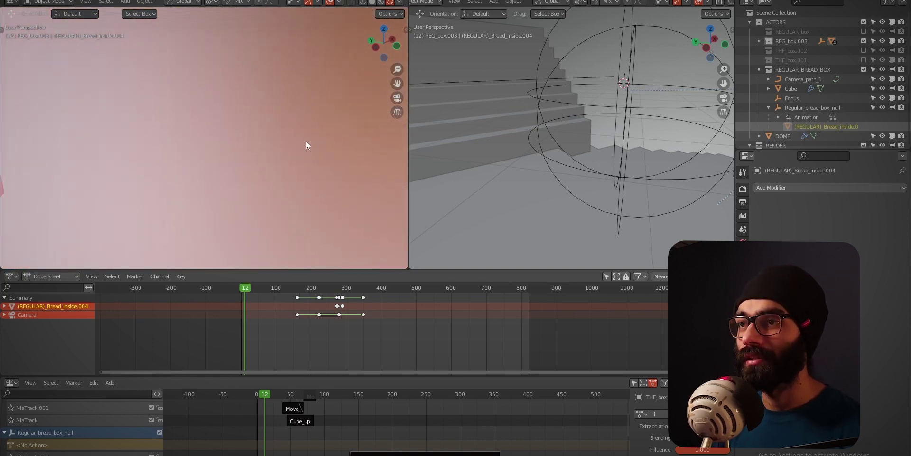
{"action": "scroll", "coordinate": [305, 142], "scroll_direction": "down", "scroll_amount": 8}
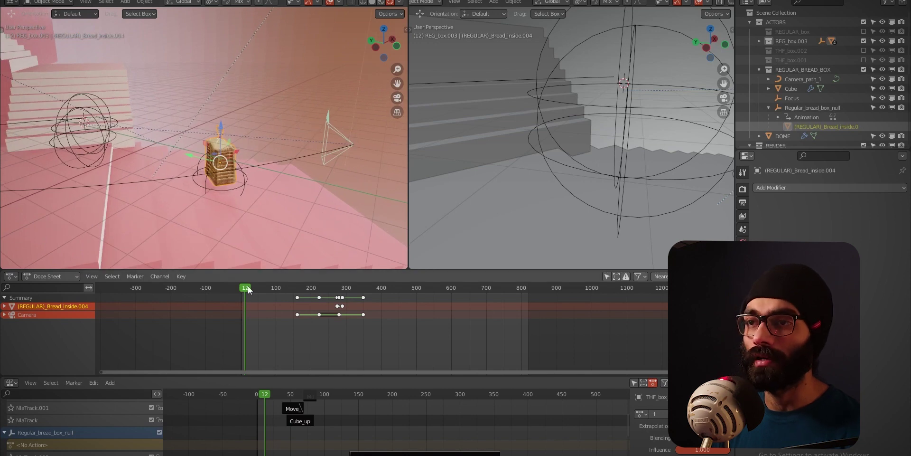
{"action": "left_click_drag", "start_coordinate": [249, 290], "coordinate": [481, 322]}
View frame 50 through the scene camera, then maximize the finished ad in Premiere Pro's Program Monitor.
{"action": "key", "text": "KP_0"}
{"action": "key", "text": "alt+Tab"}
{"action": "key", "text": "grave"}
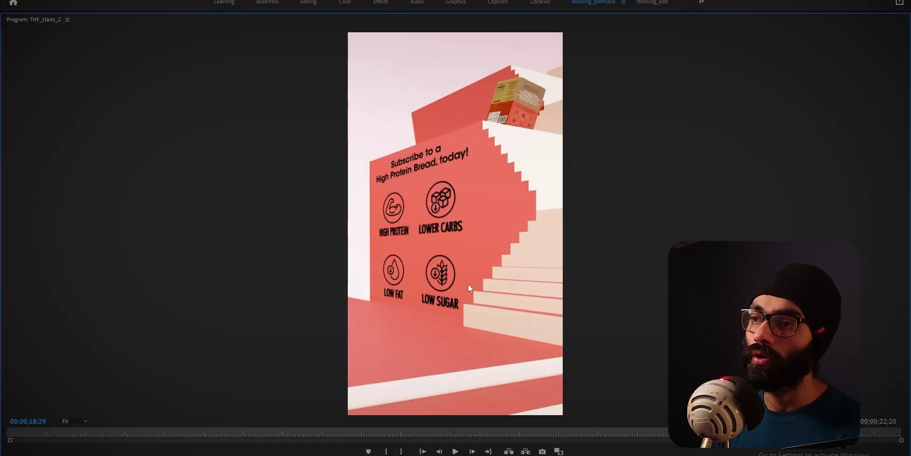
Switch to the Stairs_Ae 2 comp in After Effects and select the CC Power Pin effect.
{"action": "key", "text": "alt+Tab"}
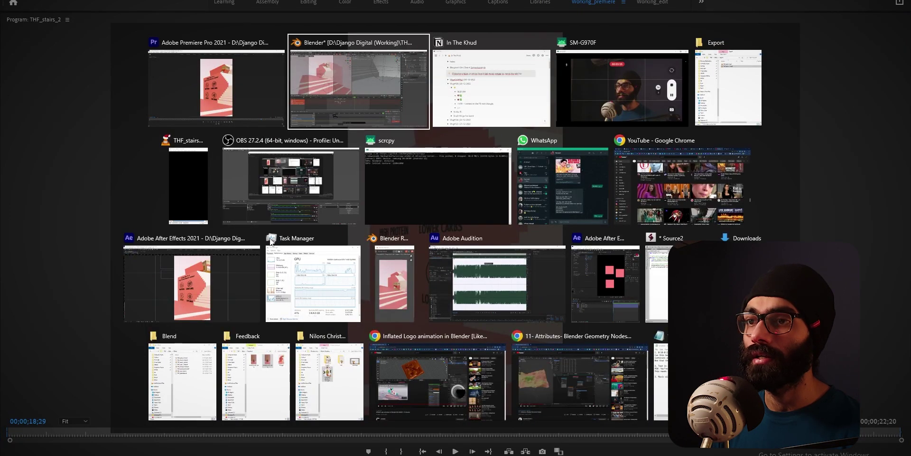
{"action": "key", "text": "grave"}
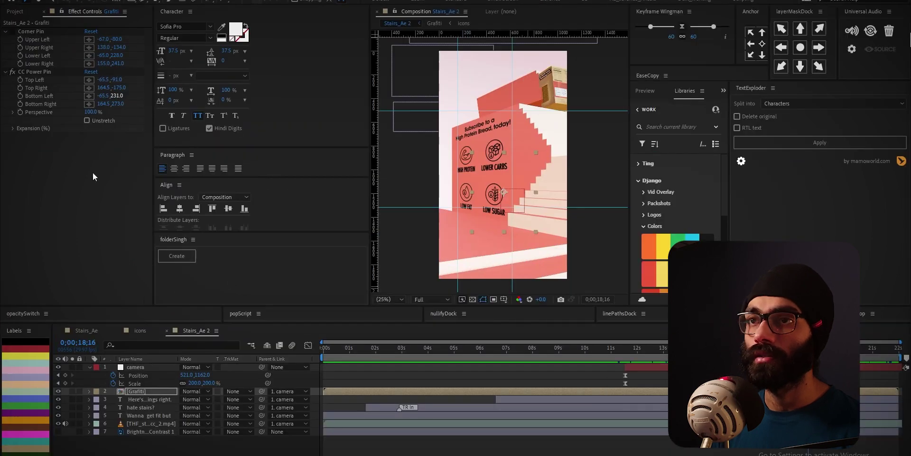
{"action": "left_click", "coordinate": [51, 70]}
Enlarge and pan the composition over the pinned wall text, then scrub later in the timeline.
{"action": "key", "text": "grave"}
{"action": "scroll", "coordinate": [398, 161], "scroll_direction": "up", "scroll_amount": 2}
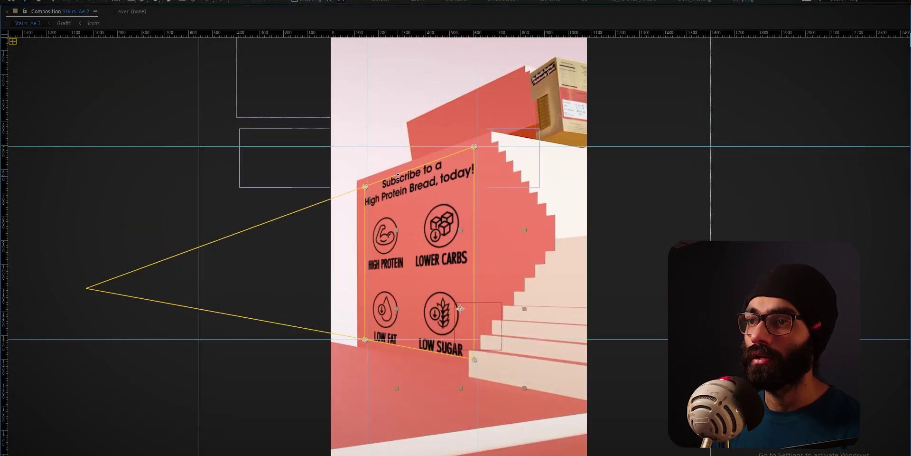
{"action": "scroll", "coordinate": [396, 178], "scroll_direction": "up", "scroll_amount": 2}
{"action": "left_click_drag", "start_coordinate": [310, 142], "coordinate": [280, 192]}
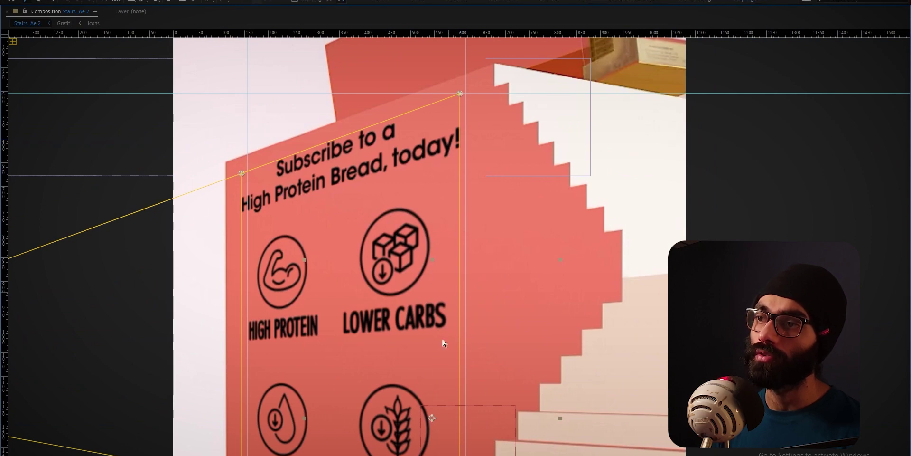
{"action": "left_click_drag", "start_coordinate": [444, 342], "coordinate": [423, 286]}
{"action": "scroll", "coordinate": [490, 270], "scroll_direction": "down", "scroll_amount": 2}
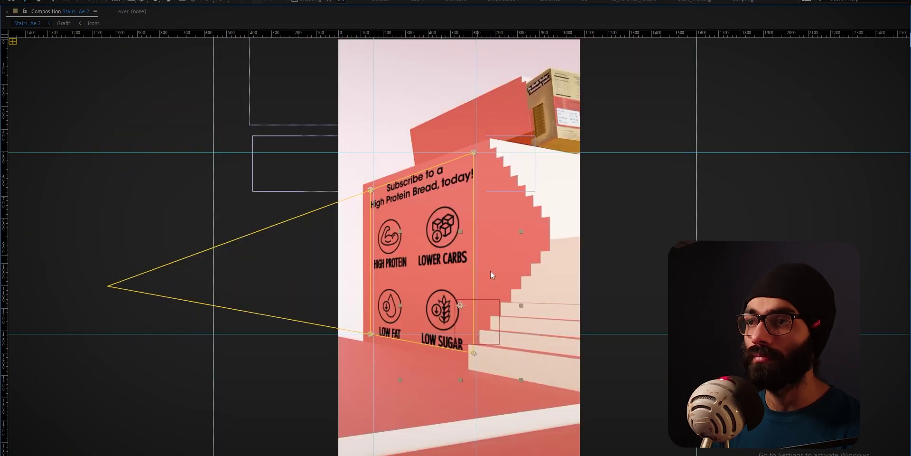
{"action": "key", "text": "grave"}
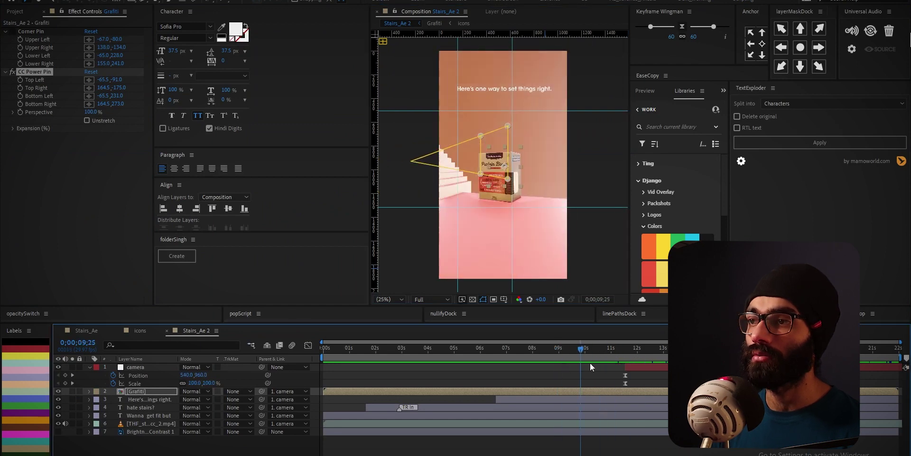
{"action": "left_click_drag", "start_coordinate": [590, 363], "coordinate": [703, 362]}
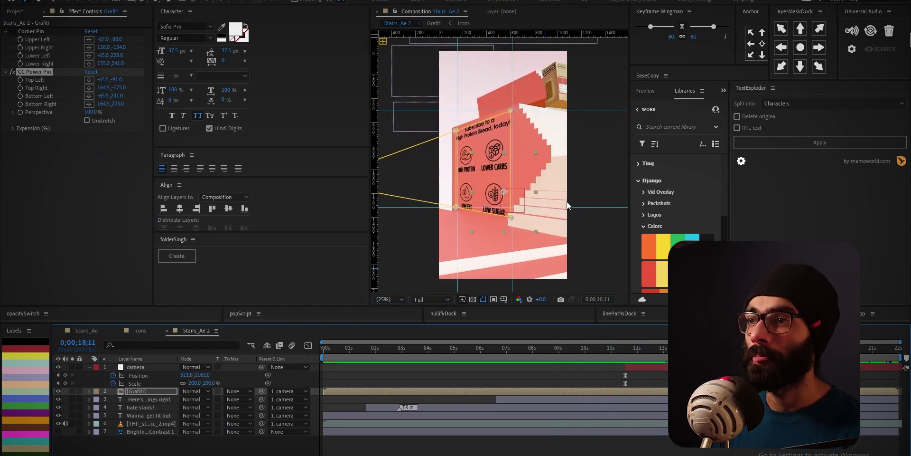
{"action": "key", "text": "alt+Tab"}
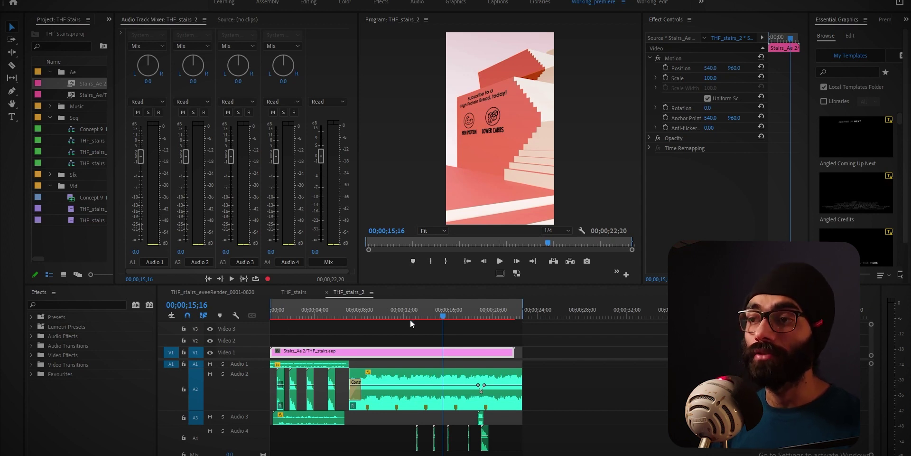
Scrub THF_stairs_2 from 00;00;15;16 to 00;00;20;20, where all four benefit icons appear.
{"action": "left_click_drag", "start_coordinate": [456, 313], "coordinate": [498, 297]}
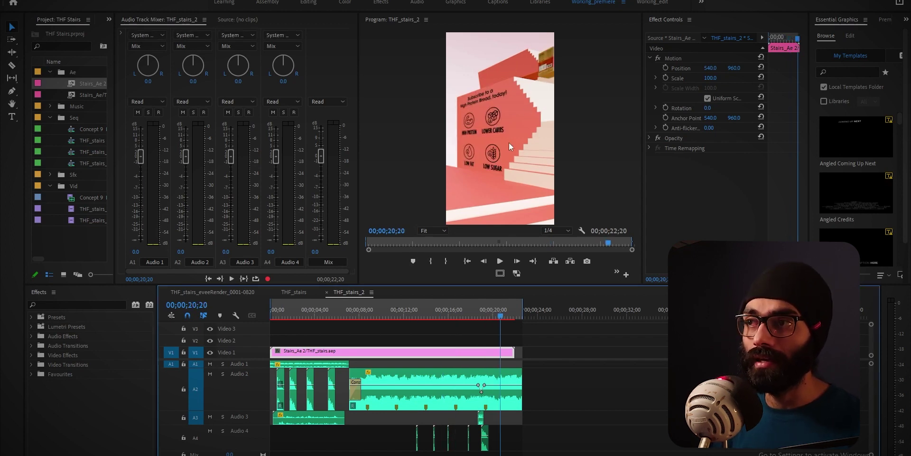